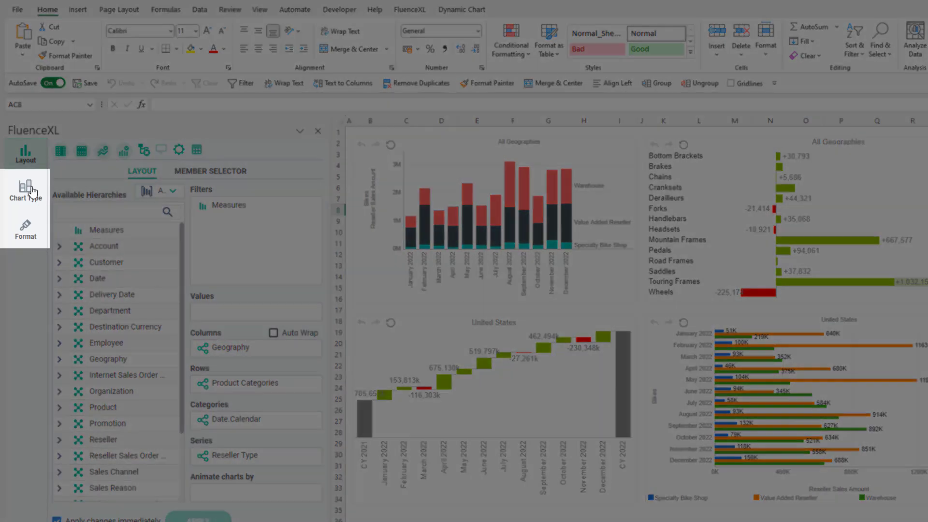
View the available chart types and the formatting options for the stacked column chart.
left_click(33, 202)
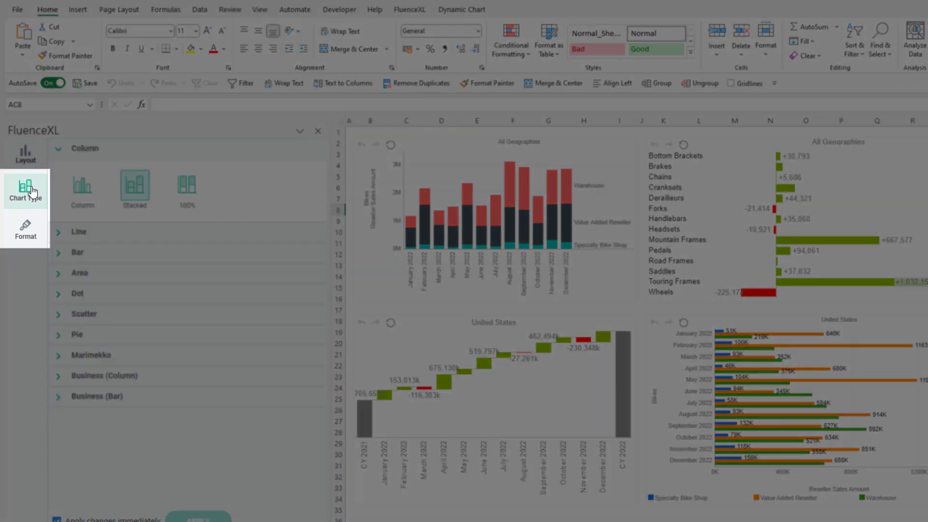
left_click(35, 233)
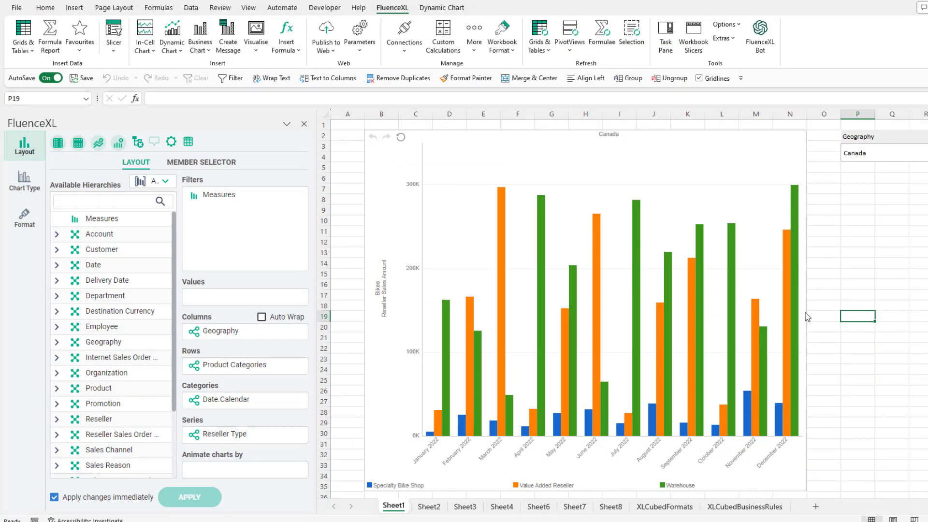
Change the Canada column chart on Sheet1 to the Line chart type.
left_click(34, 189)
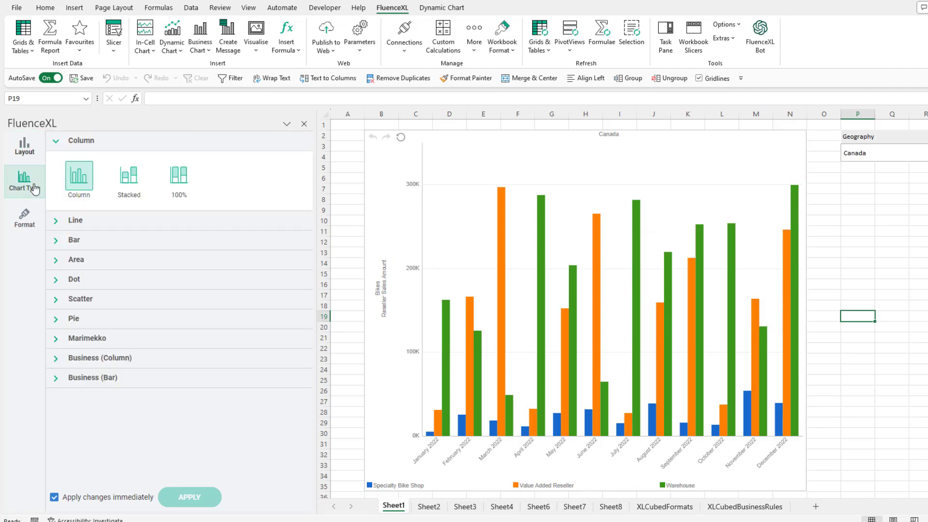
left_click(56, 224)
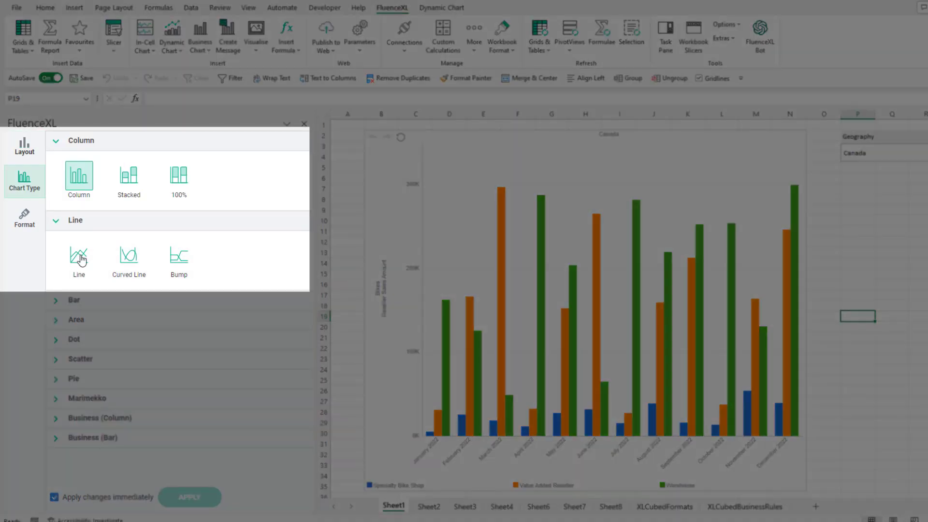
left_click(82, 259)
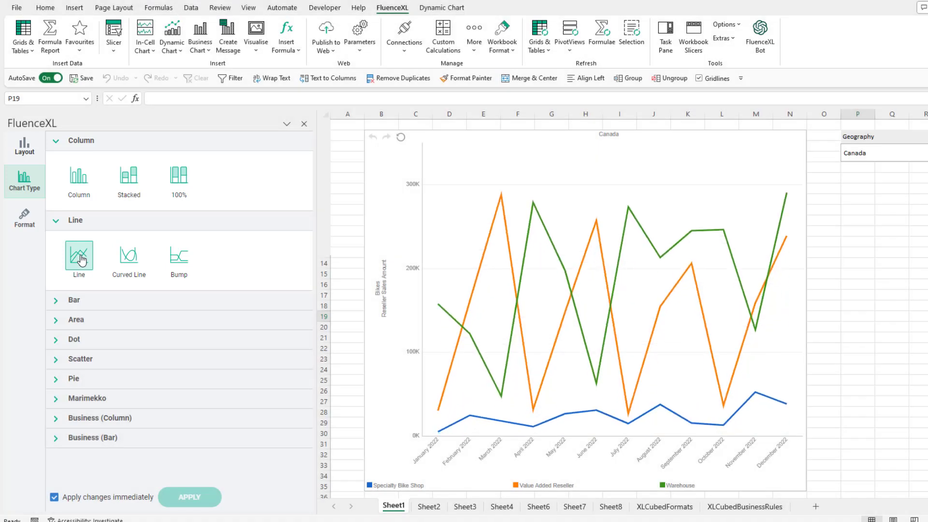
Change the Canada chart to the Bar chart type and look through the remaining chart types down to Business (Bar).
left_click(56, 300)
left_click(77, 338)
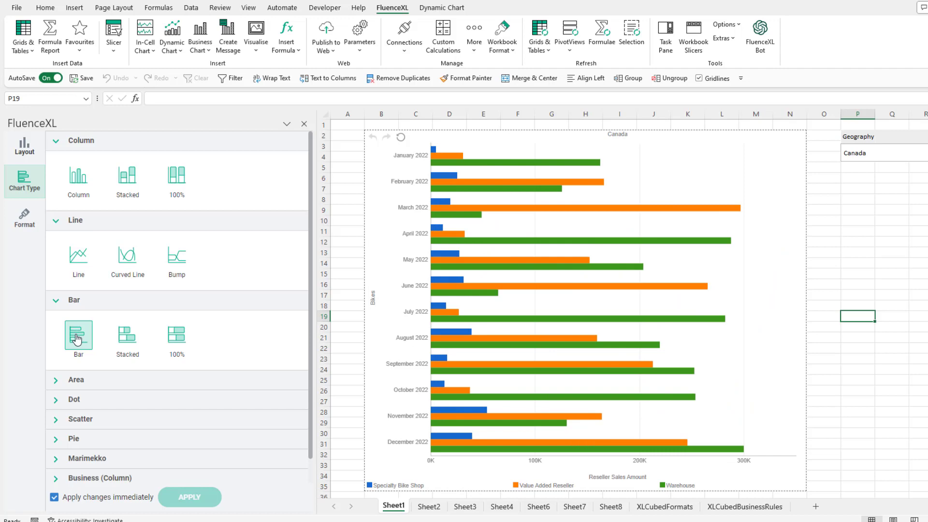
scroll(76, 348, "down", 3)
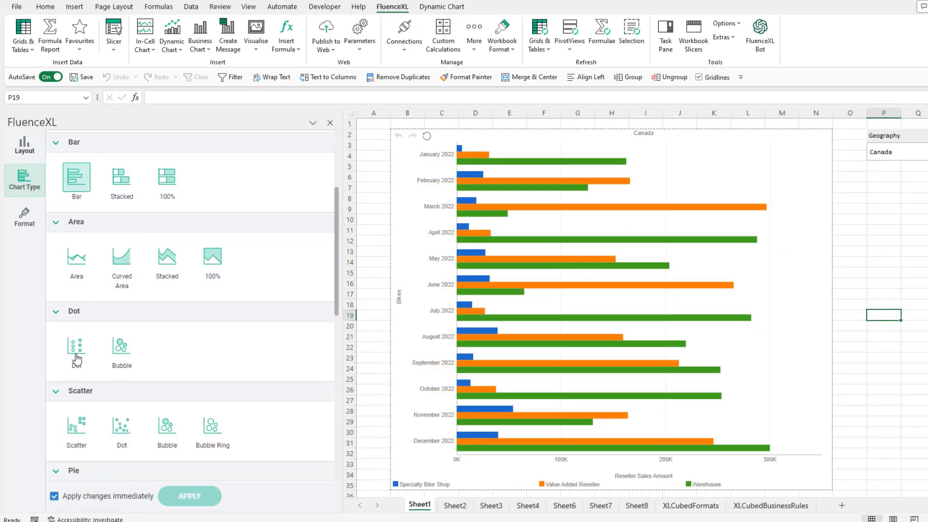
scroll(76, 359, "down", 5)
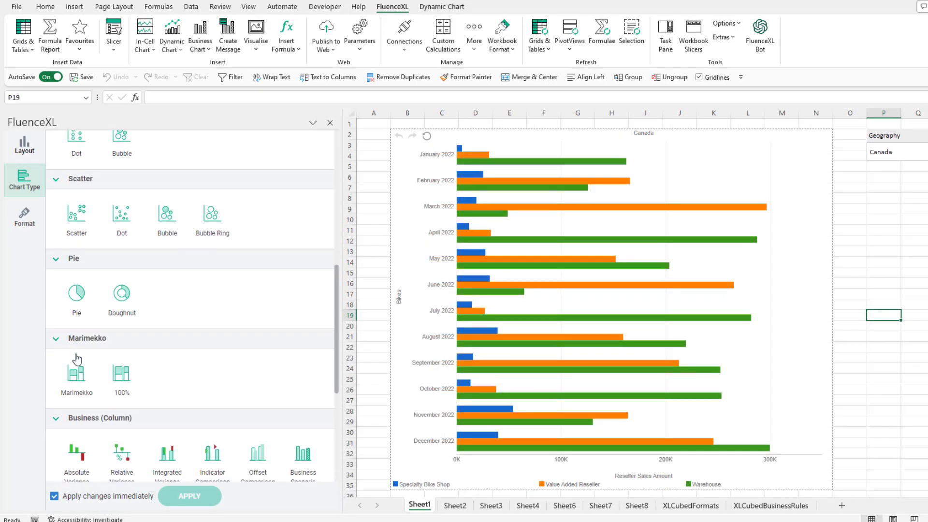
scroll(76, 358, "down", 5)
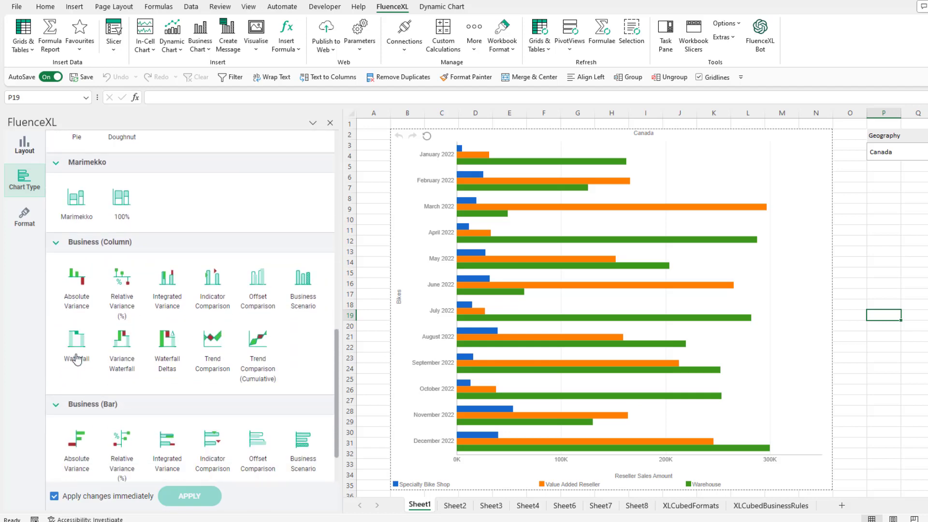
scroll(76, 359, "down", 1)
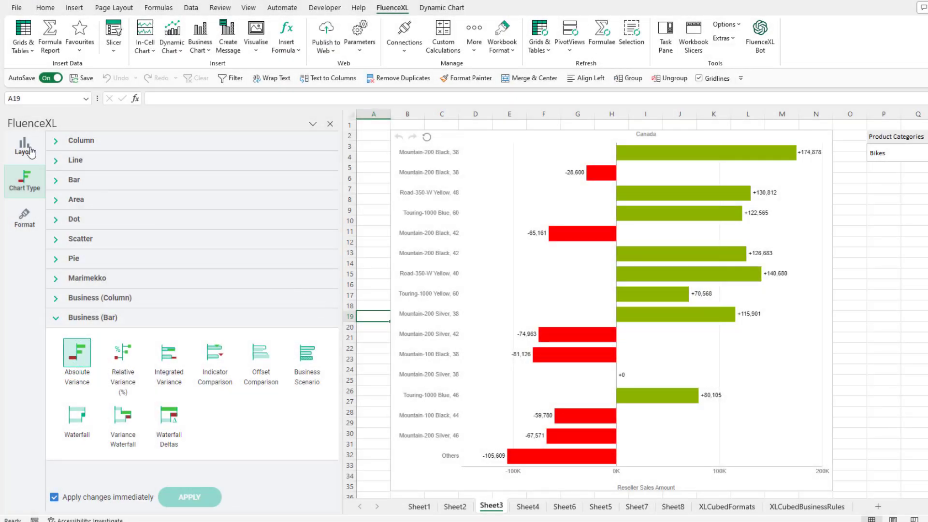
Examine the Compare by layout and a bar's details in the Sheet3 variance chart, and set its Product Categories slicer to Components.
left_click(28, 151)
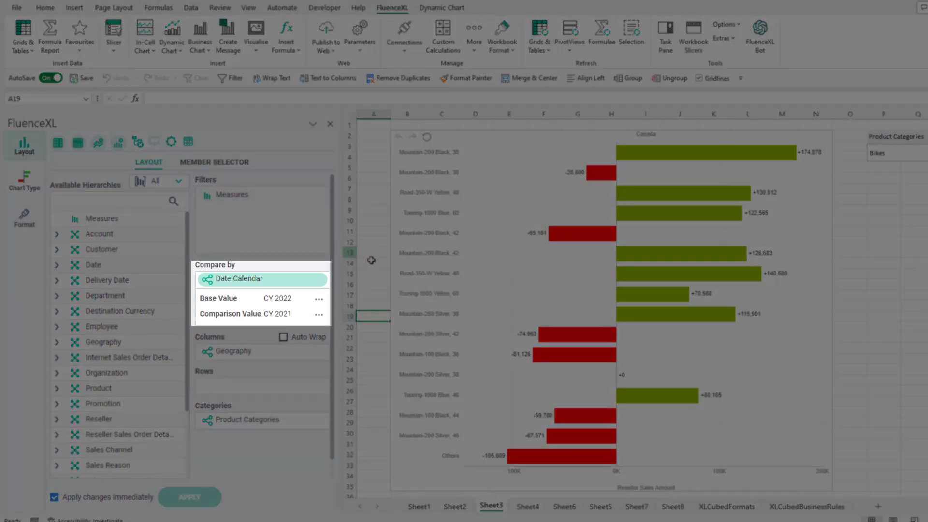
mouse_move(574, 336)
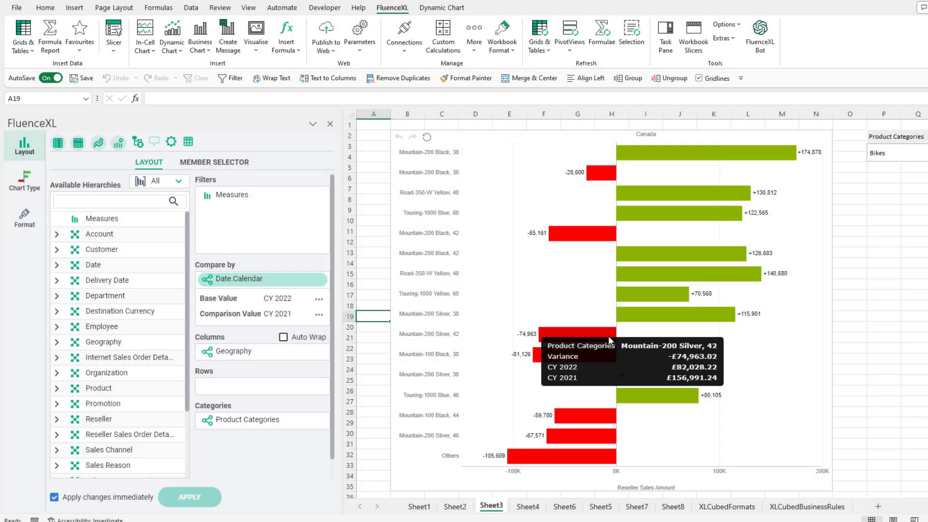
left_click(897, 153)
left_click(884, 216)
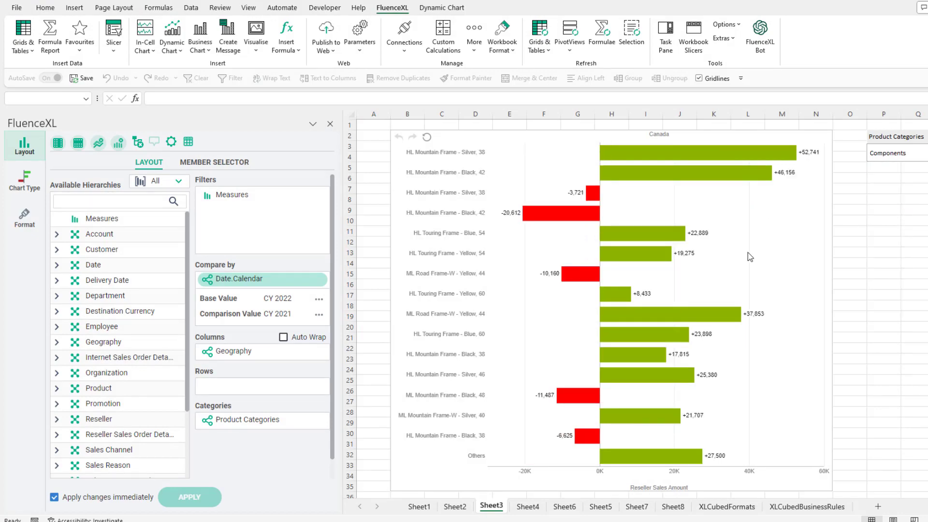
mouse_move(584, 274)
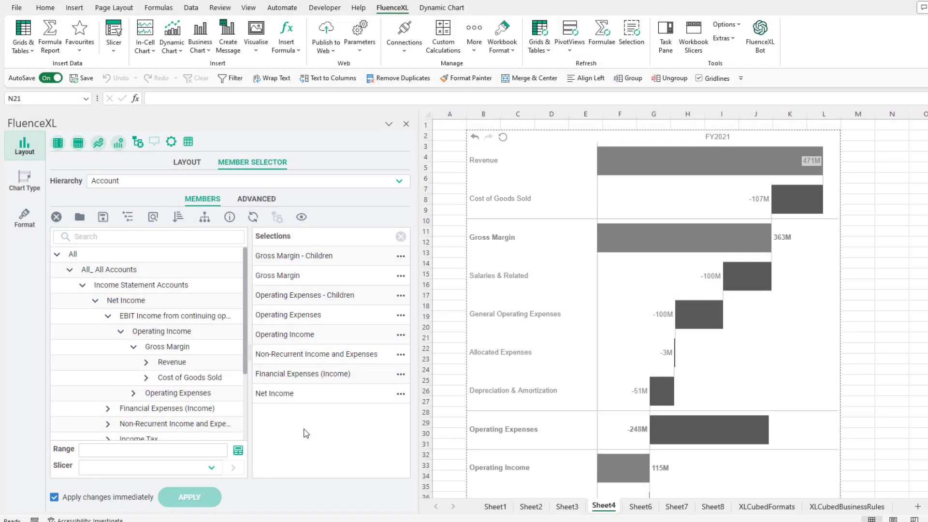
Set the Split Categories by level of the United States variance waterfall on Sheet6 to Month.
left_click(33, 174)
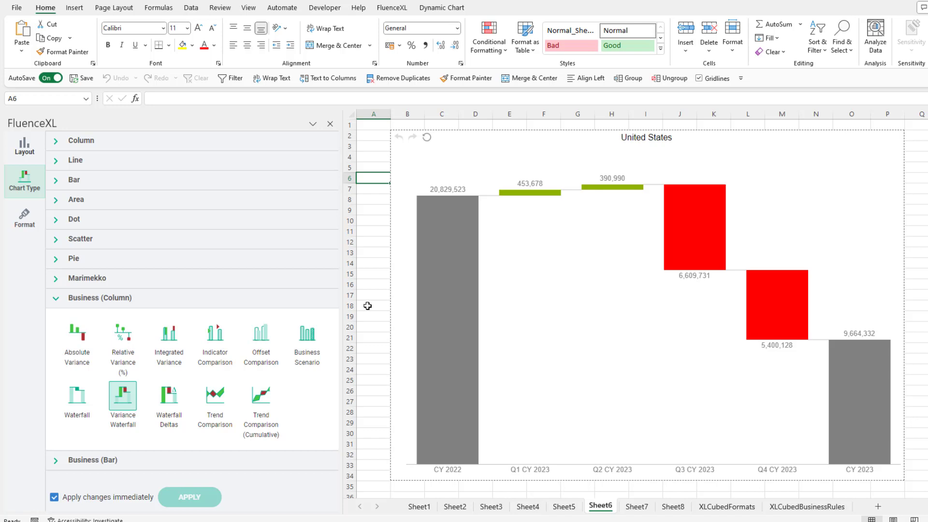
left_click(29, 153)
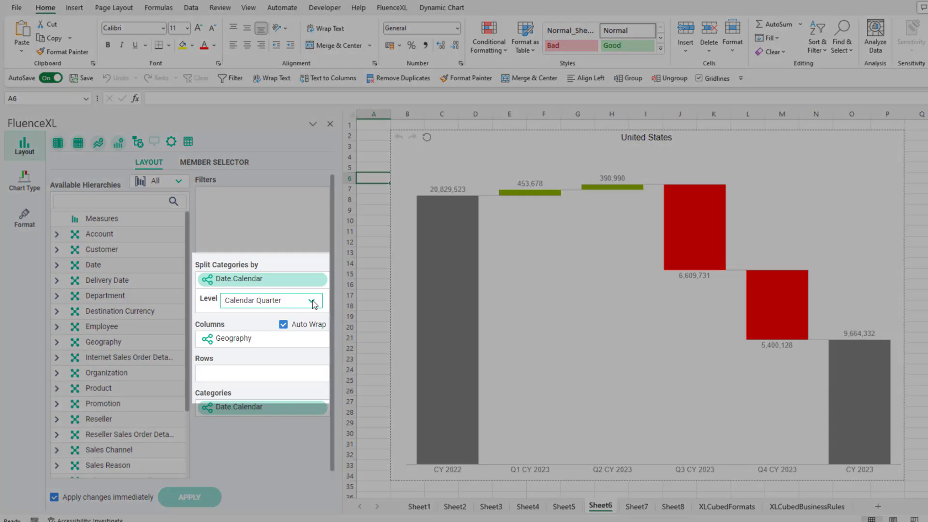
left_click(312, 302)
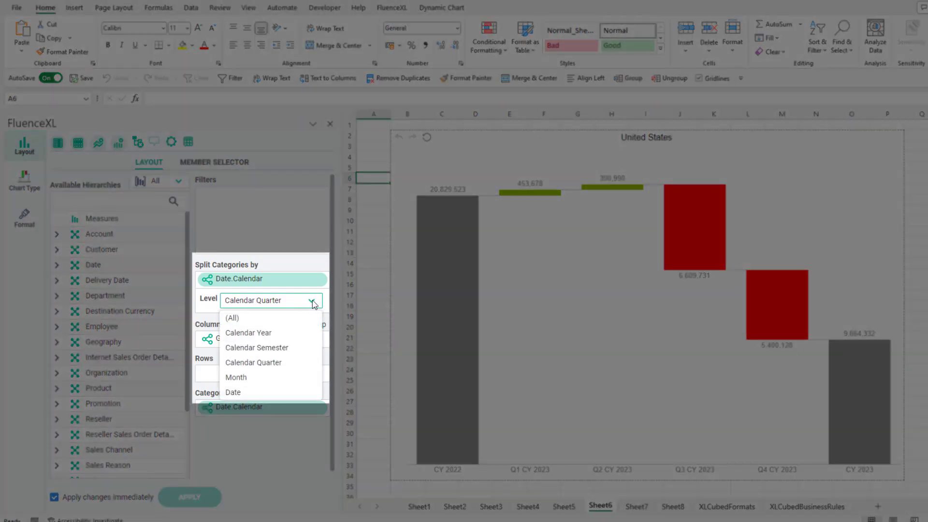
left_click(288, 382)
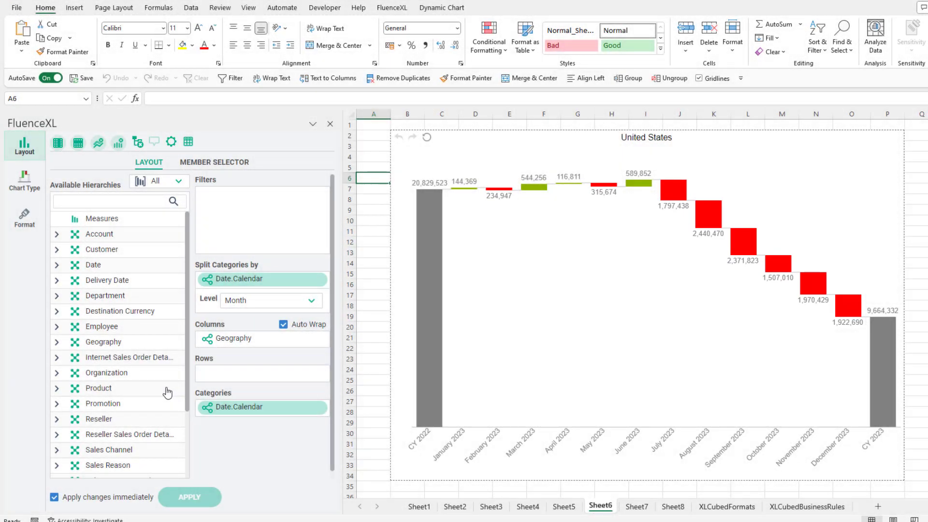
Split the variance waterfall's categories by Product Categories instead of Date.Calendar and open that hierarchy for editing.
left_click_drag(168, 388, 274, 281)
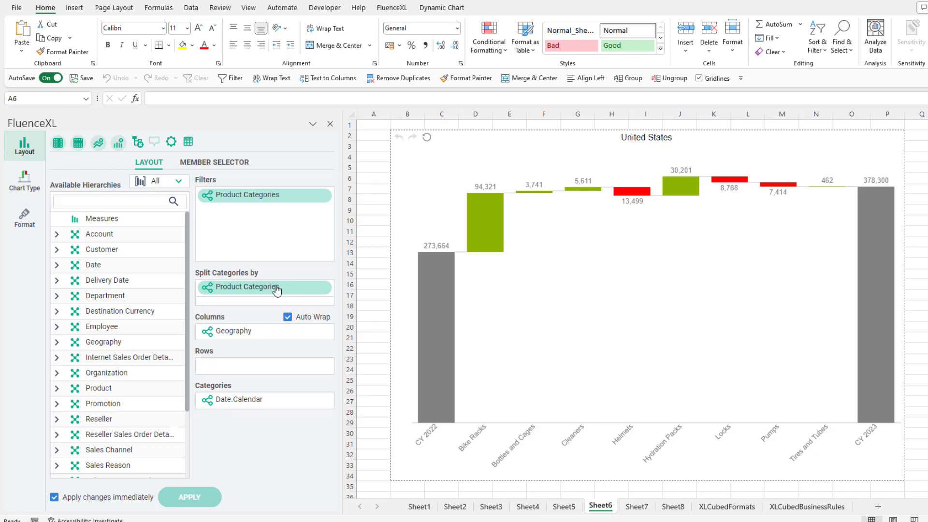
double_click(277, 289)
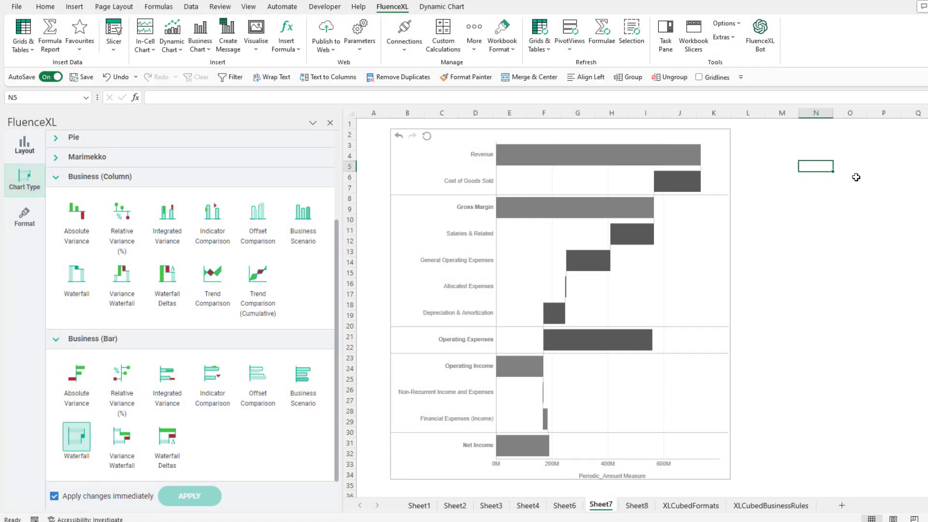
Apply the IBCS chart style to the income statement waterfall on Sheet7 and set its border colour to None.
left_click(453, 6)
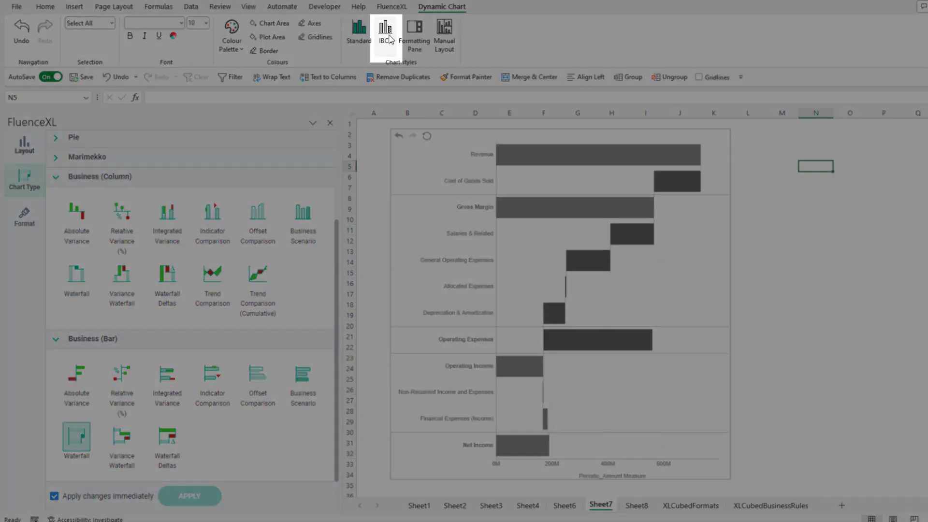
left_click(389, 38)
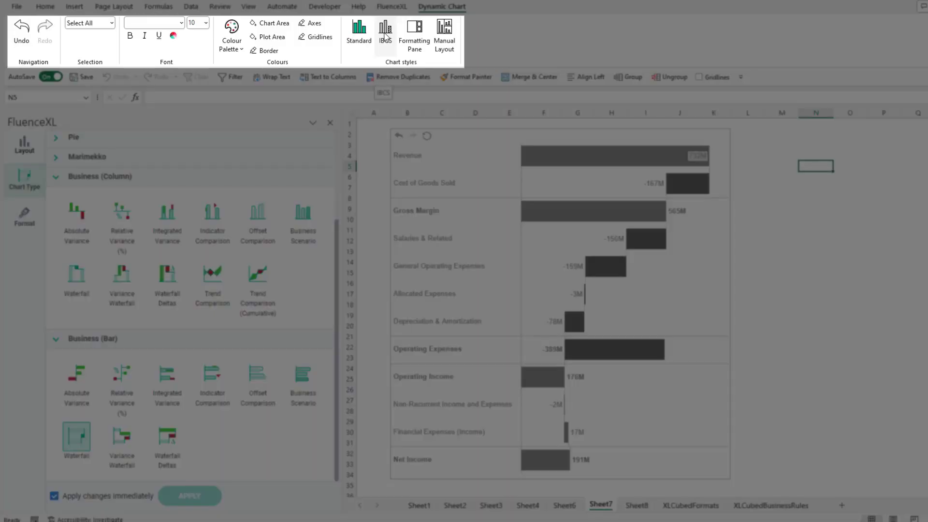
left_click(268, 51)
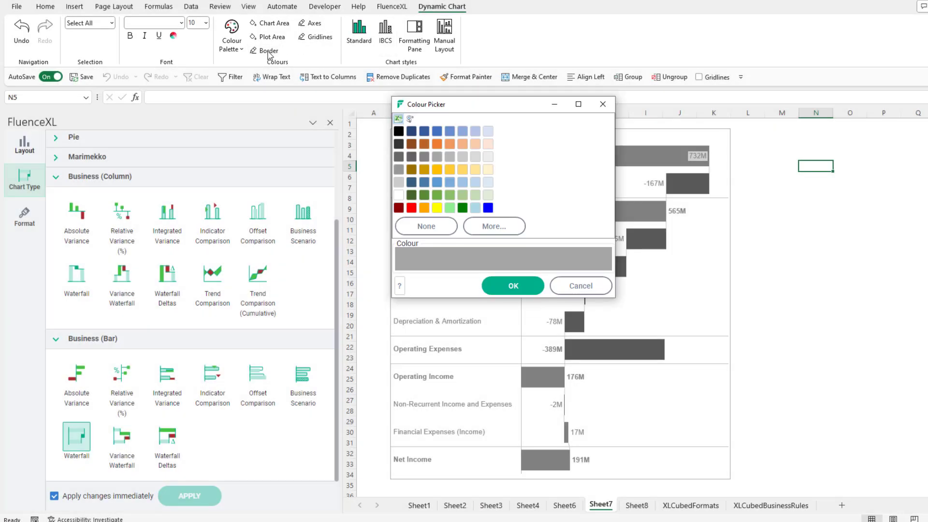
left_click(419, 227)
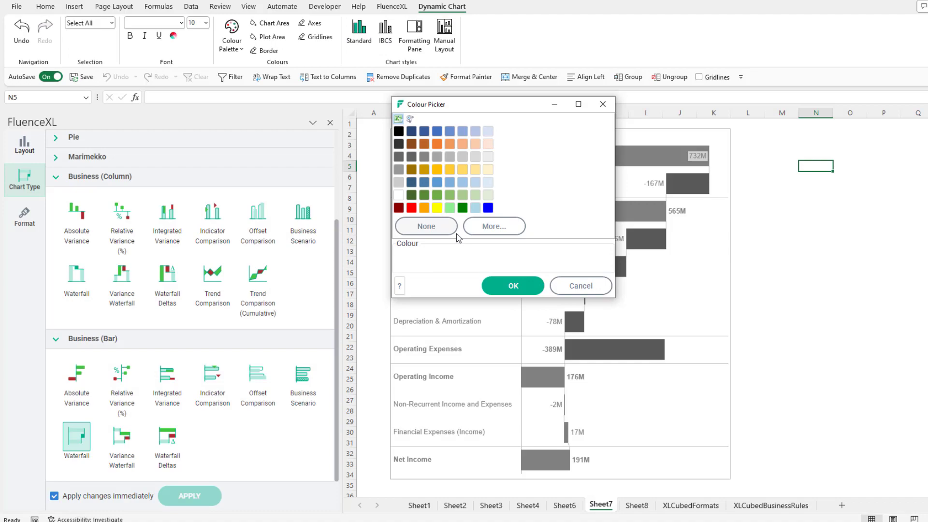
left_click(513, 286)
left_click(745, 281)
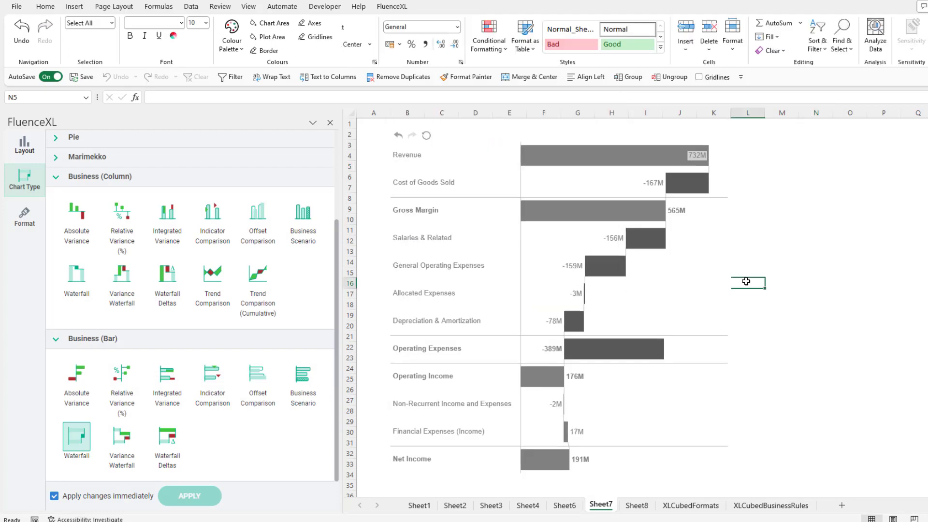
left_click(772, 281)
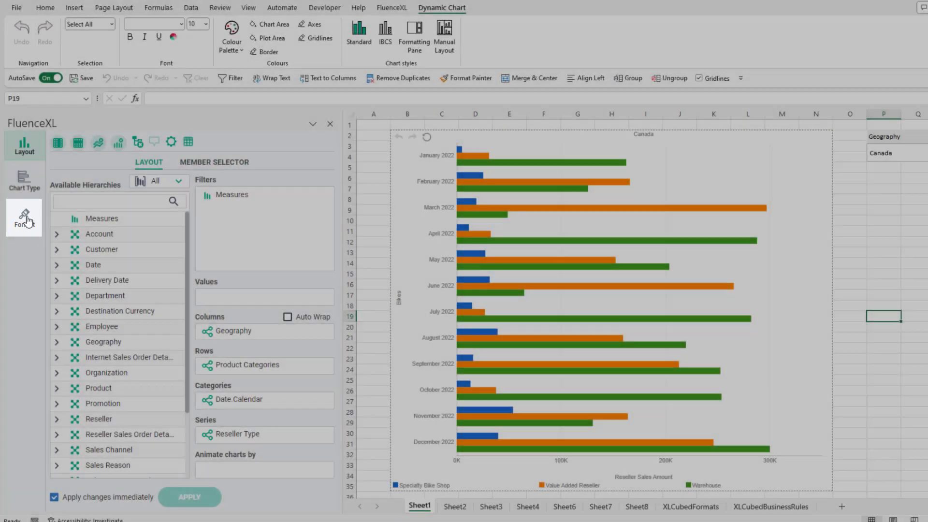
Set the colour palette of the Canada bar chart on Sheet1 to Power BI.
left_click(26, 219)
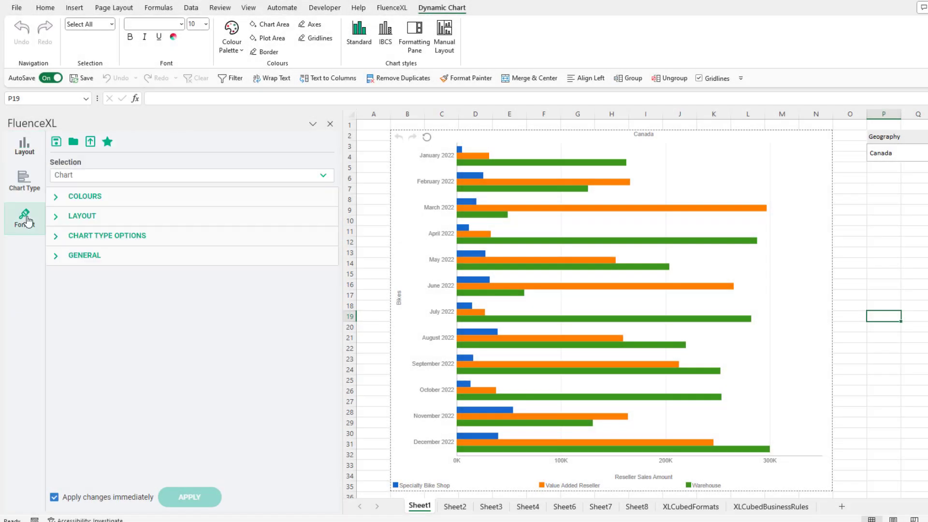
left_click(150, 179)
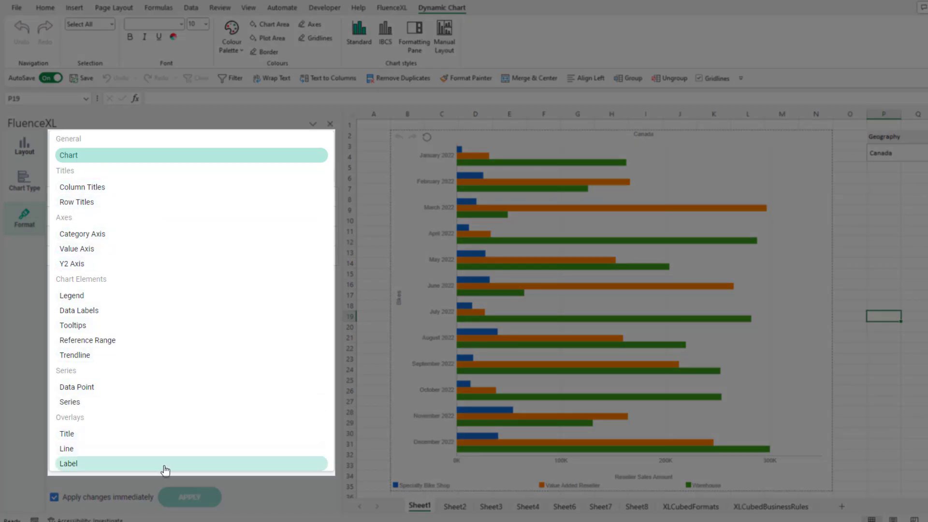
left_click(128, 156)
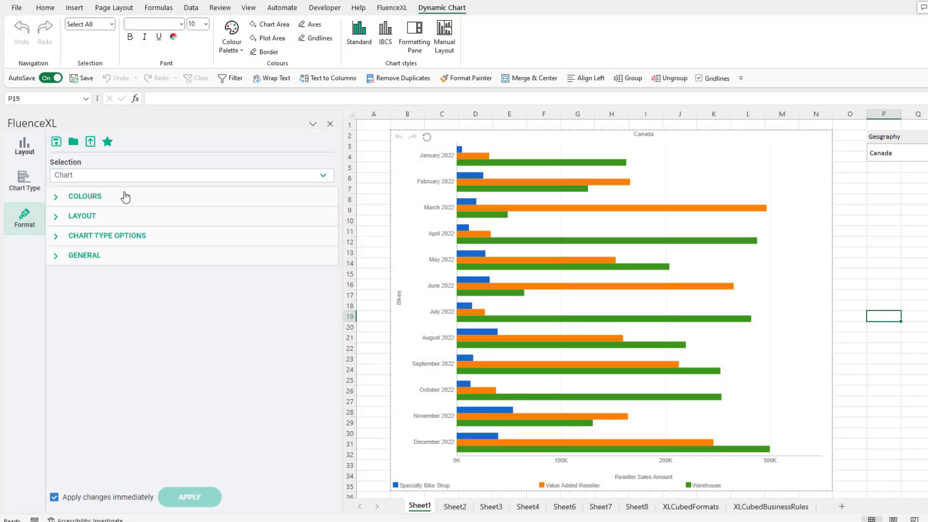
left_click(126, 197)
left_click(290, 225)
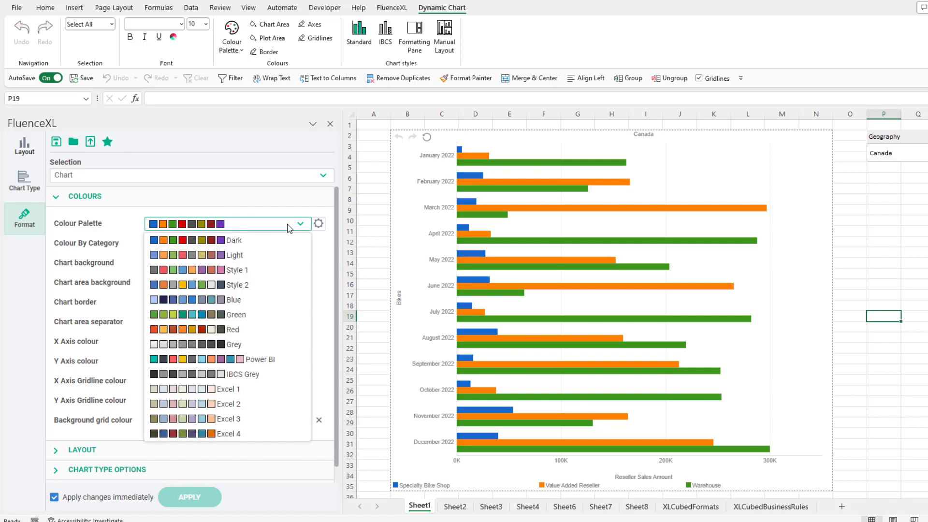
left_click(269, 359)
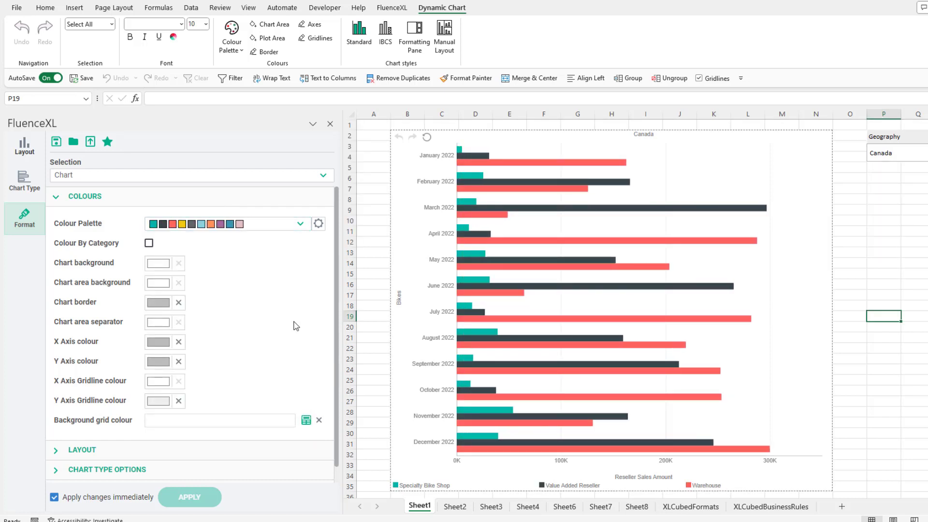
Change the first colour of the chart's palette to the custom green #14A645.
left_click(318, 224)
left_click(627, 178)
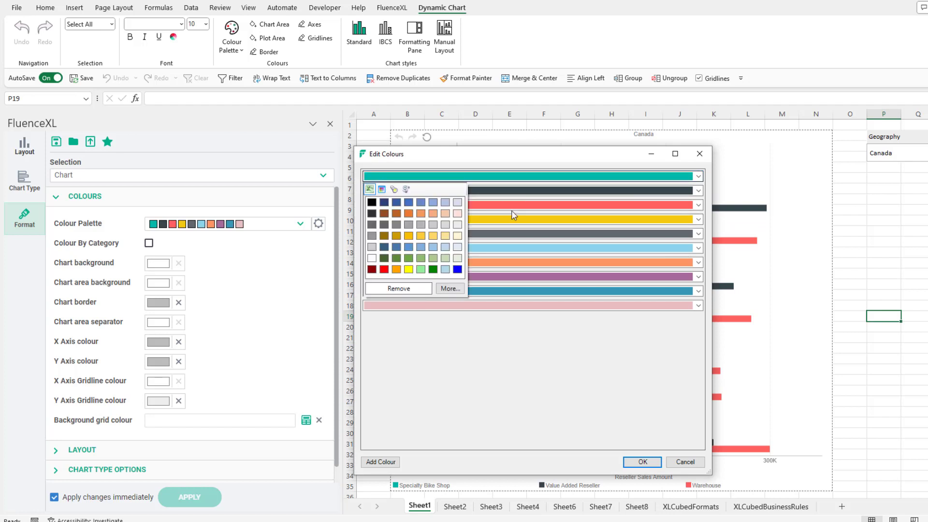
left_click(448, 289)
left_click(524, 99)
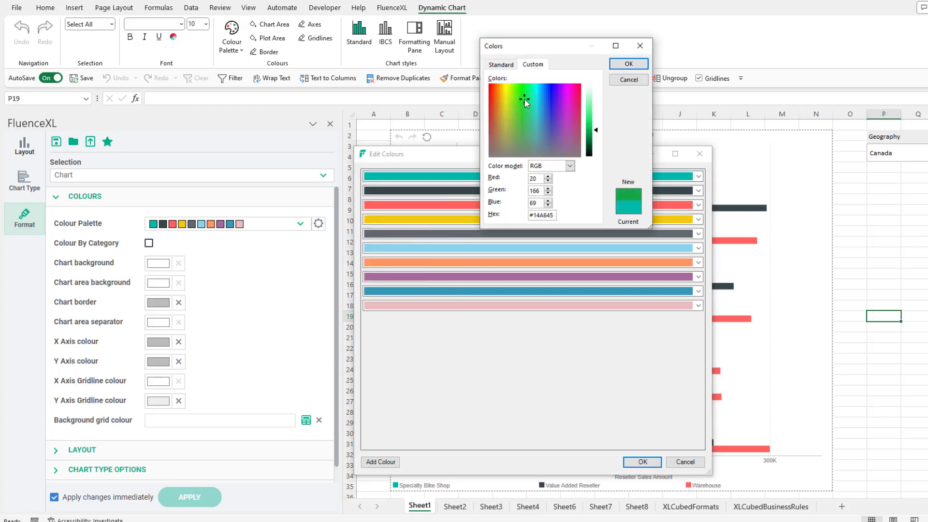
left_click(627, 66)
left_click(649, 461)
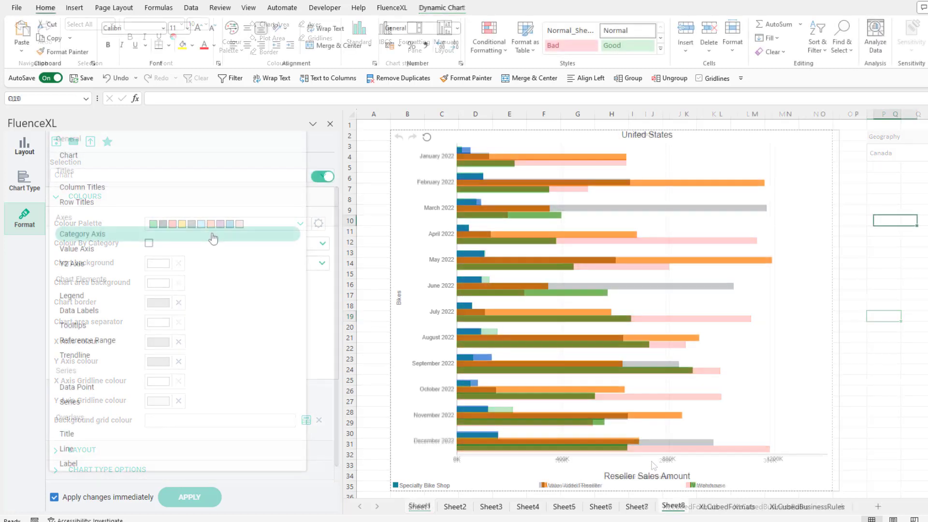
Set the category axis labels of the United States bar chart on Sheet8 to font size 10 and colour black.
left_click(211, 234)
left_click(215, 263)
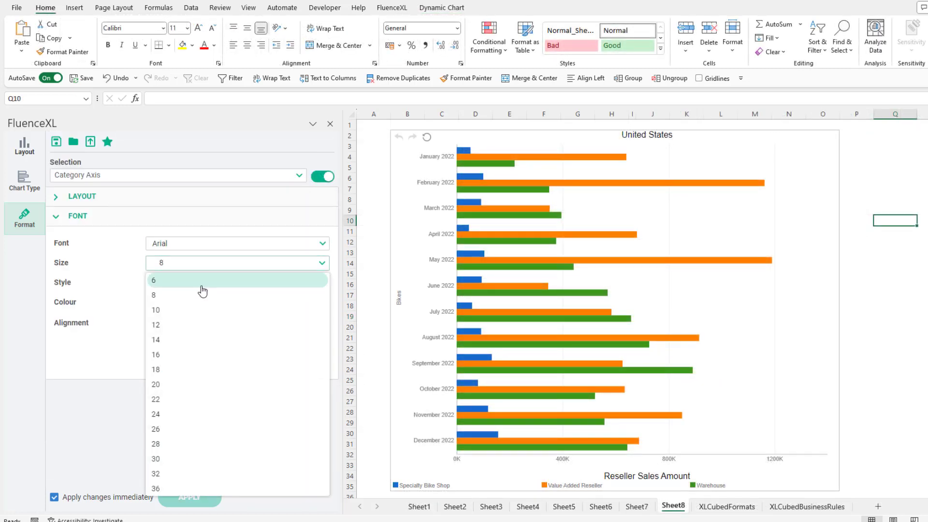
left_click(191, 309)
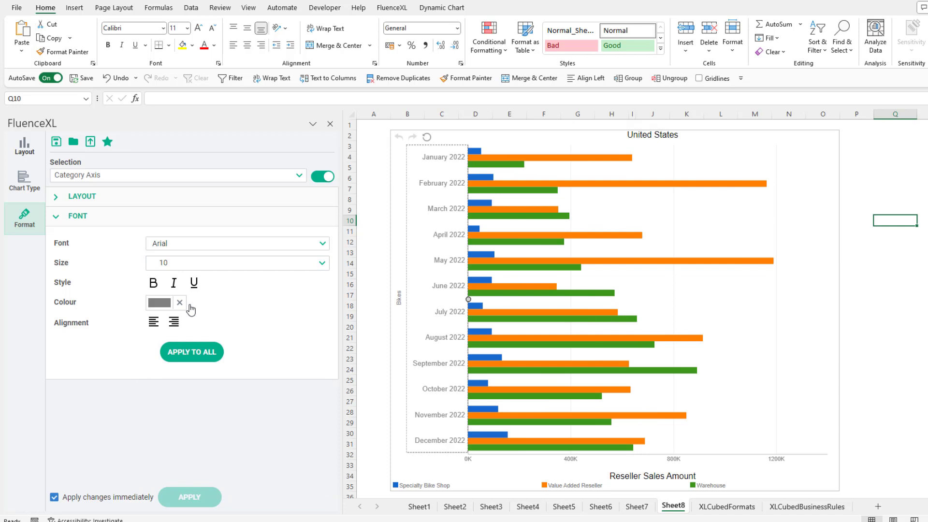
left_click(162, 305)
left_click_drag(150, 353, 149, 397)
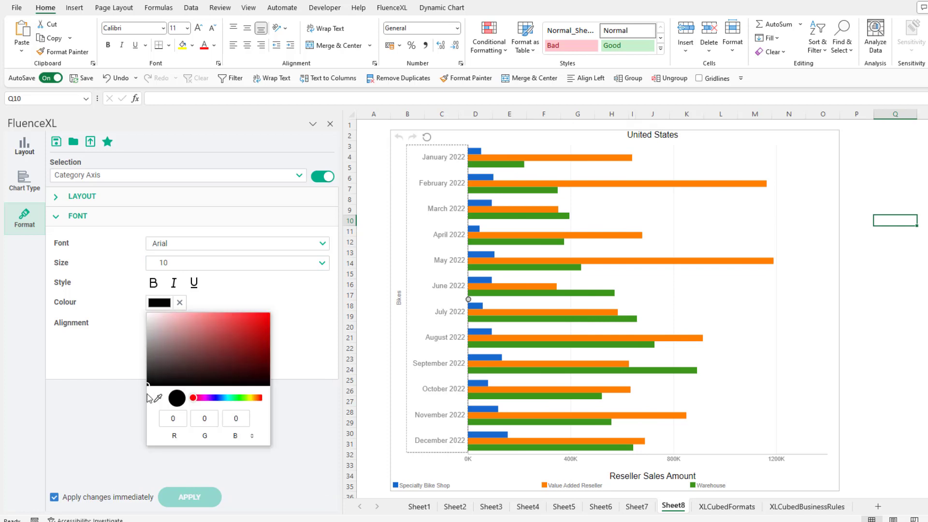
left_click(136, 396)
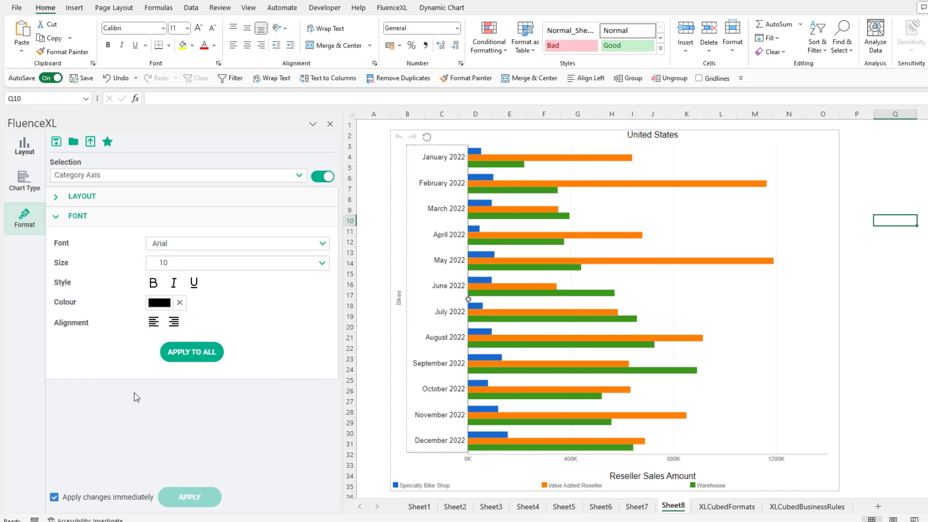
Add Canada to the Geography members in the chart's columns, alongside United States.
left_click(25, 145)
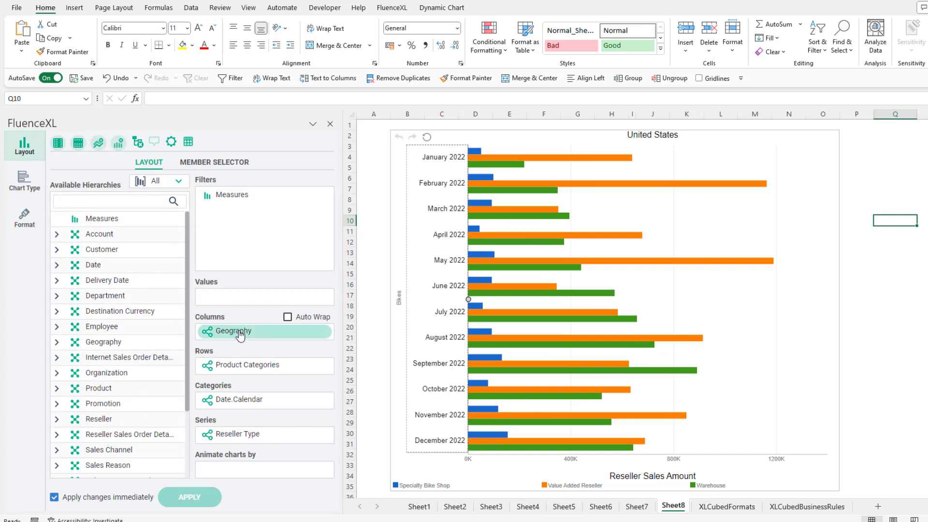
double_click(239, 332)
left_click(57, 255)
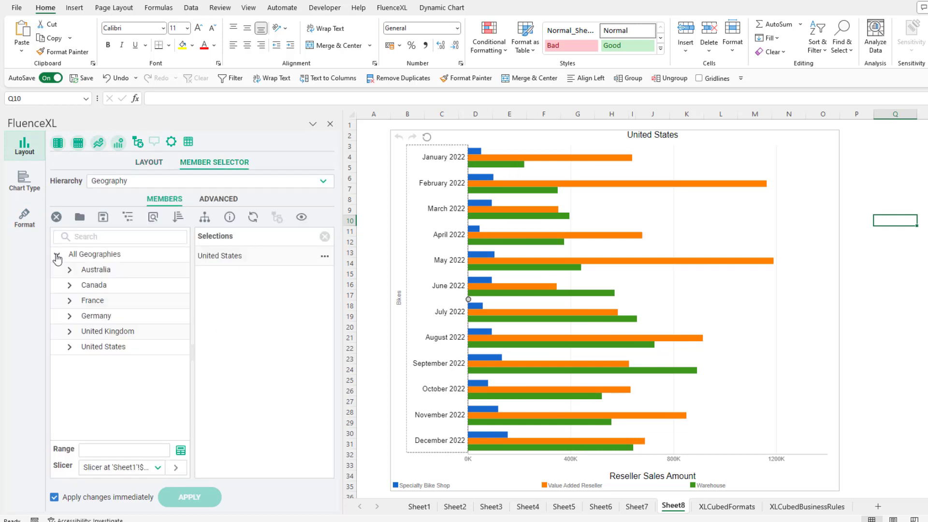
left_click_drag(94, 284, 239, 297)
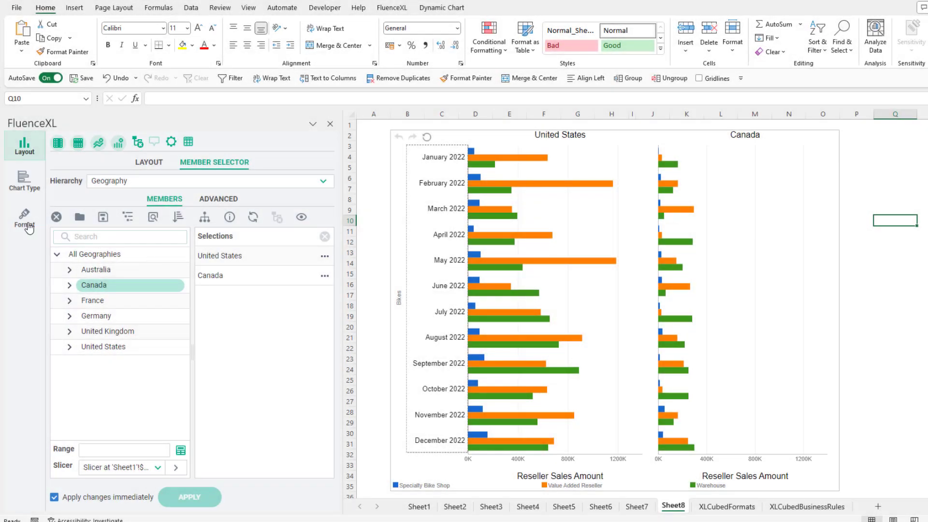
Set the maximum of the chart's value axis scale to 1200000.
left_click(25, 225)
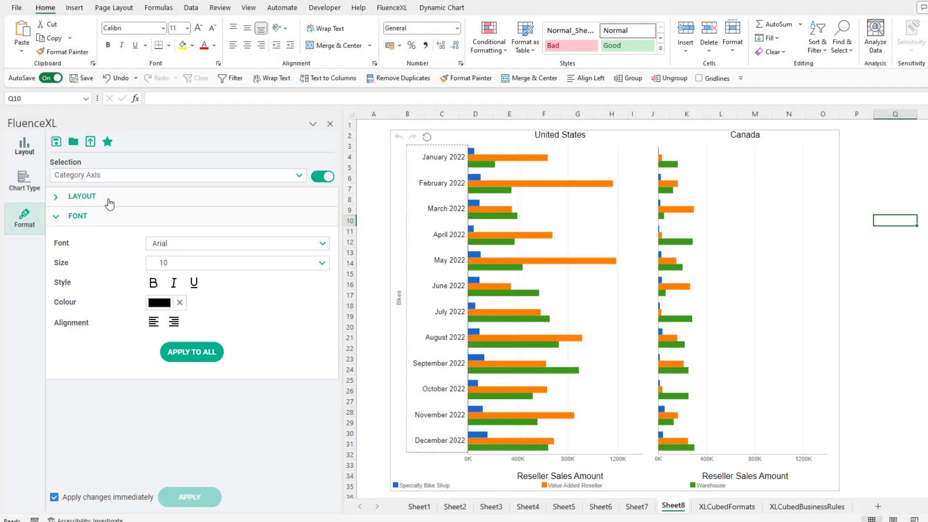
left_click(136, 177)
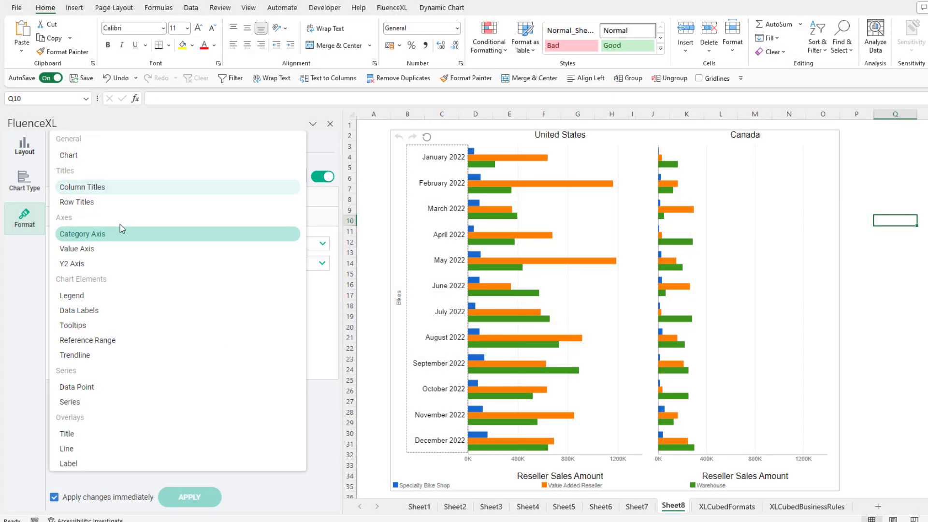
left_click(115, 249)
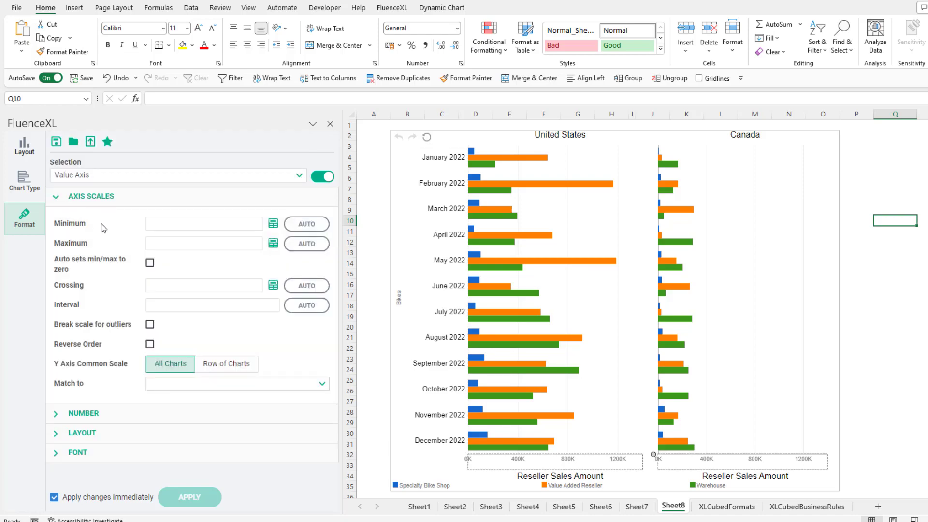
type("00000")
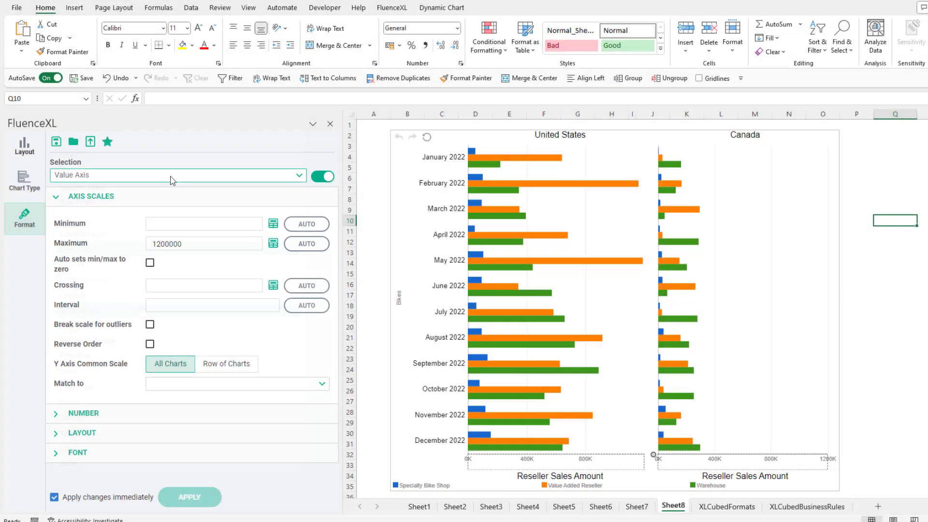
Turn on the chart's data labels and set the number format of their %value% placeholder to #.
left_click(172, 175)
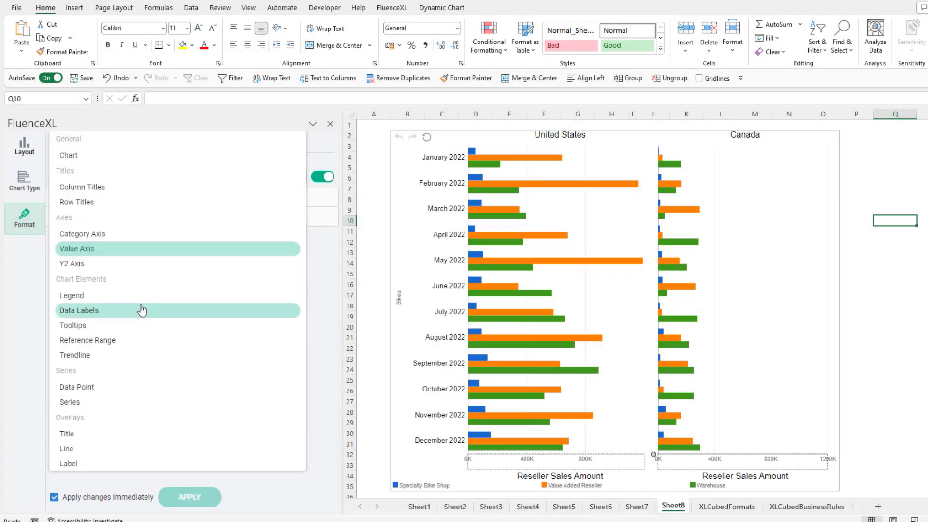
left_click(142, 311)
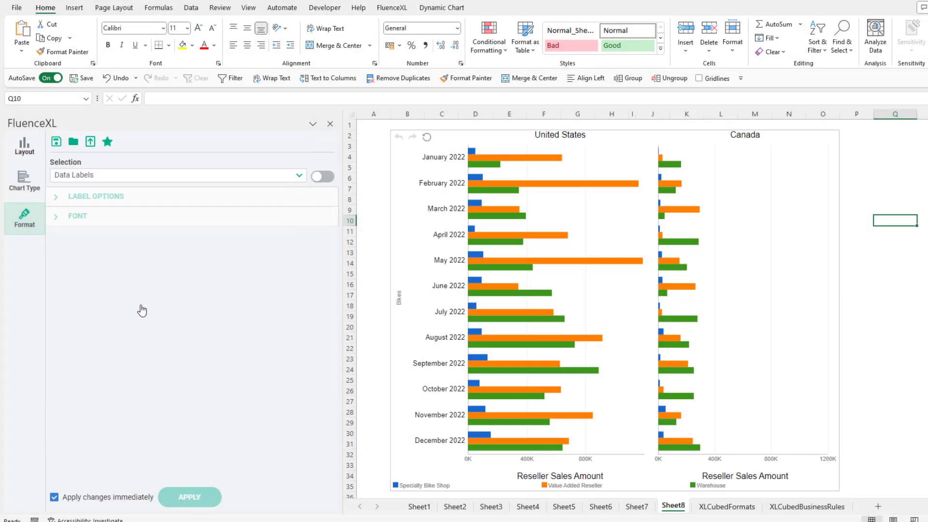
left_click(323, 177)
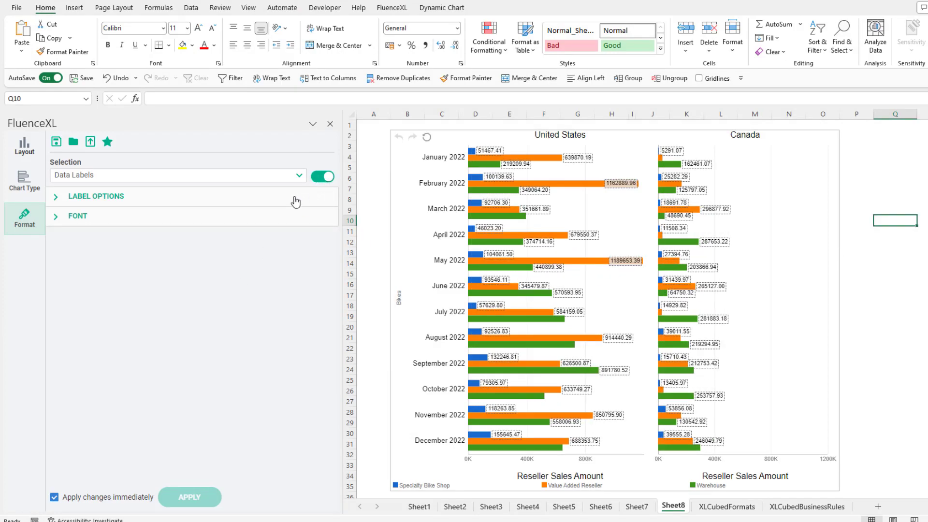
left_click(295, 202)
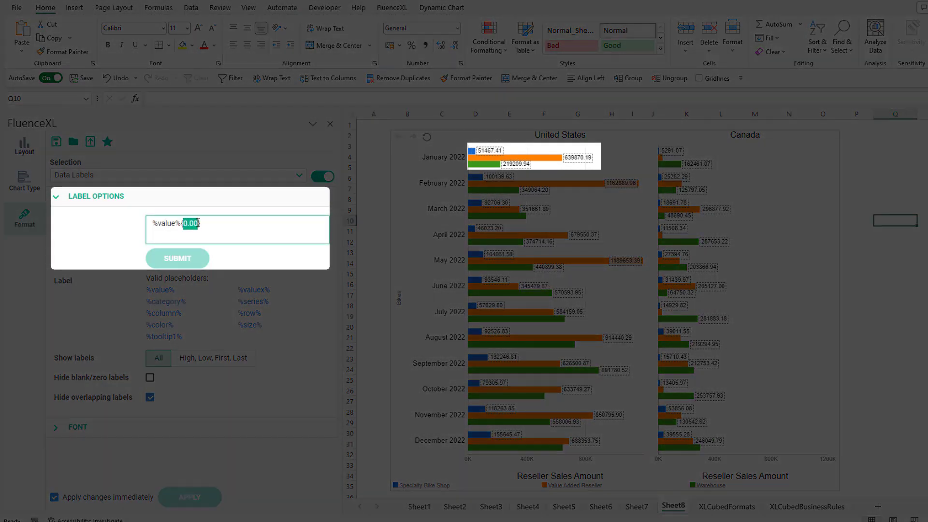
type("#")
left_click(190, 261)
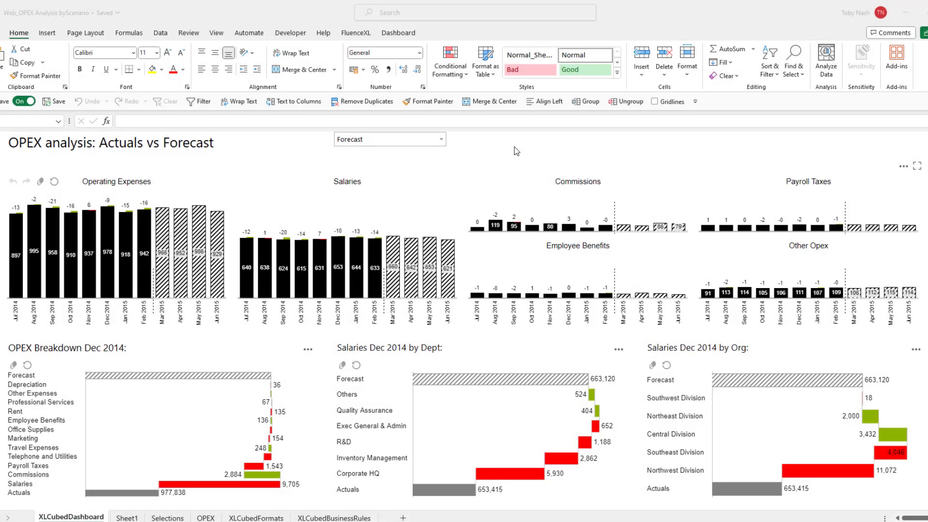
Switch the comparison scenario of the OPEX analysis dashboard to Plan.
left_click(409, 143)
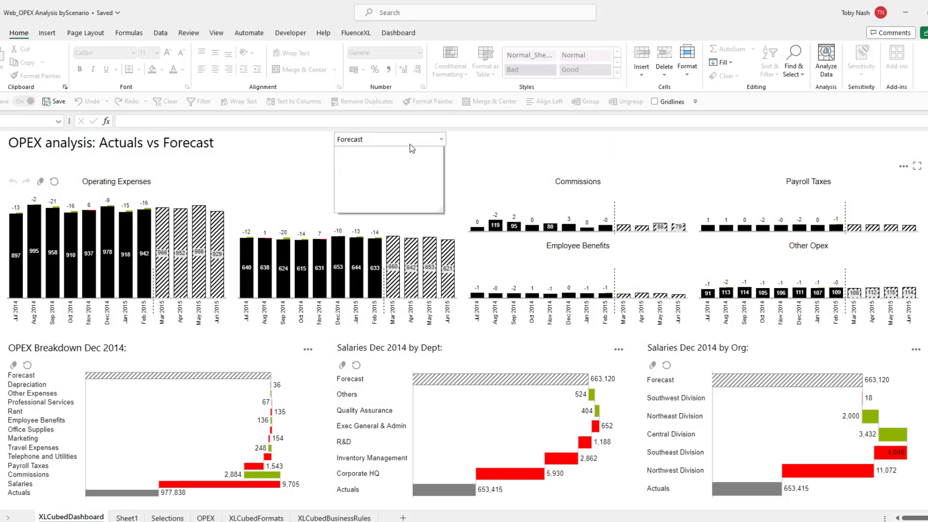
left_click(406, 154)
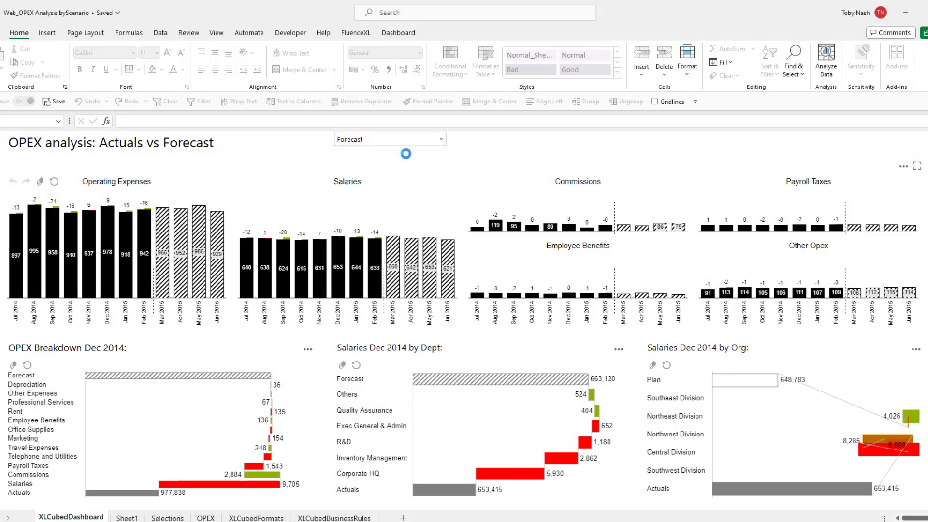